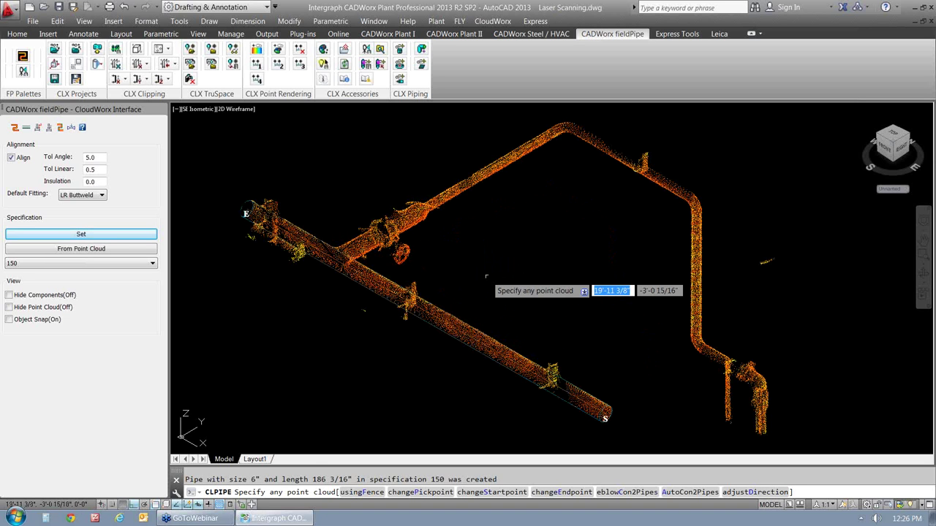
Step: Finish the header pipe and fit a pipe in specification 150 to the point cloud of the thicker branch
key(Return)
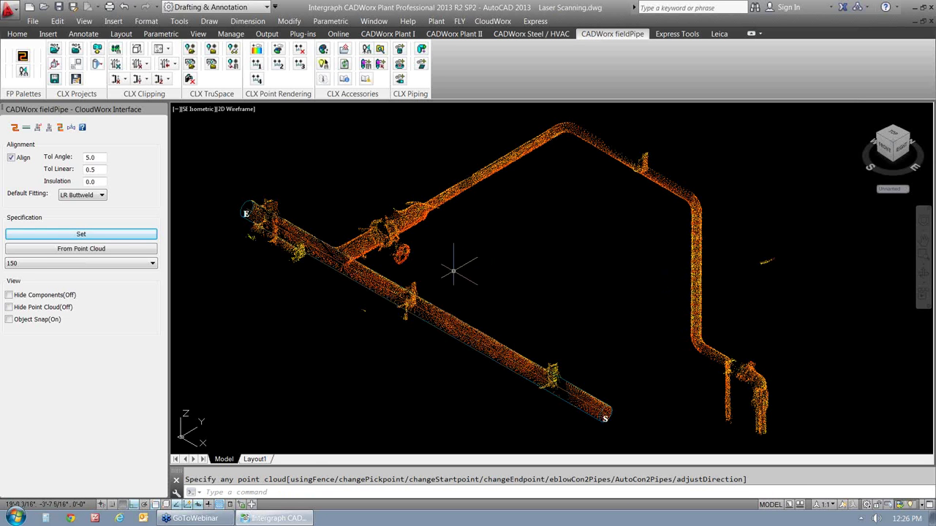
click(15, 128)
click(34, 131)
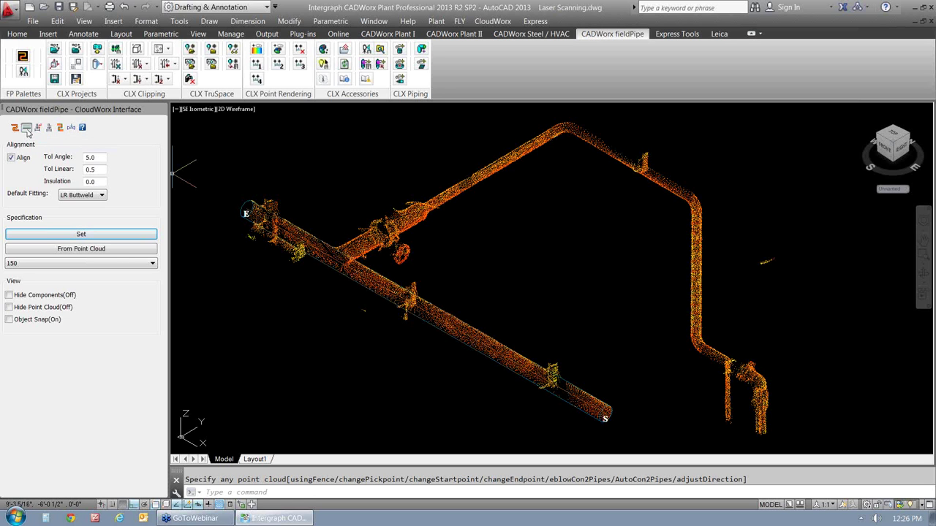
click(424, 244)
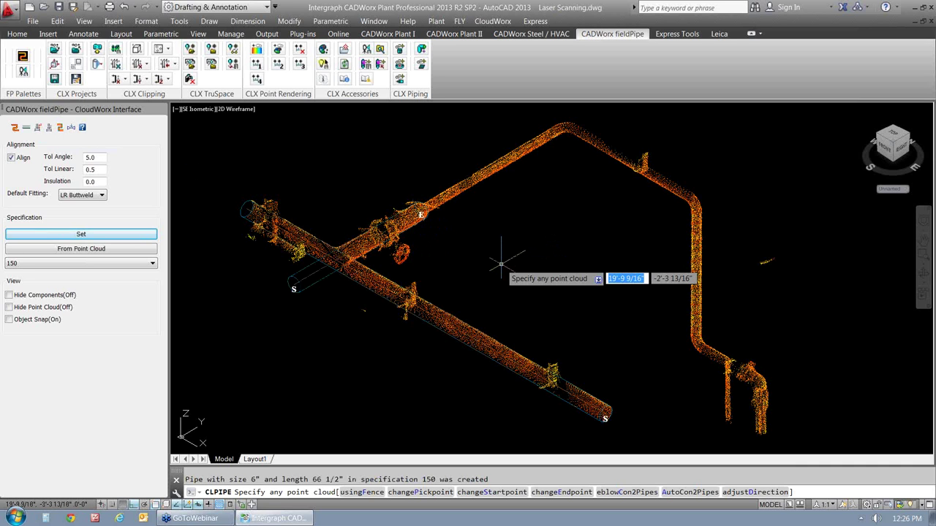
key(Return)
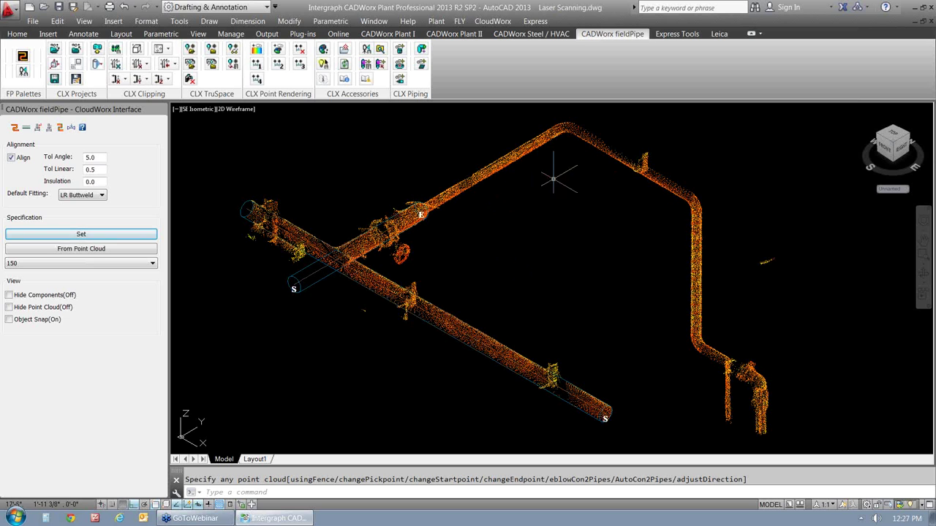
Step: Route the thinner line through the point cloud along its two upper runs and the vertical drop, with LR Buttweld as the default fitting
click(14, 128)
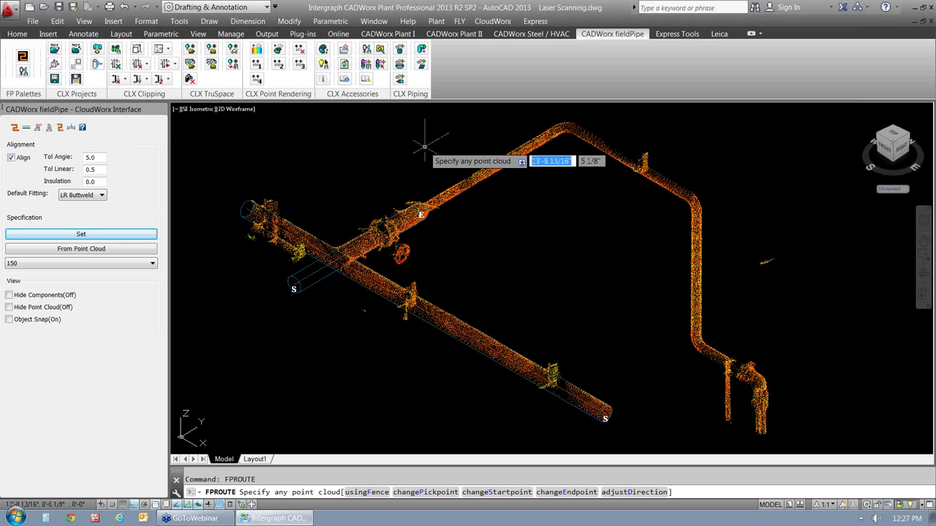
click(499, 174)
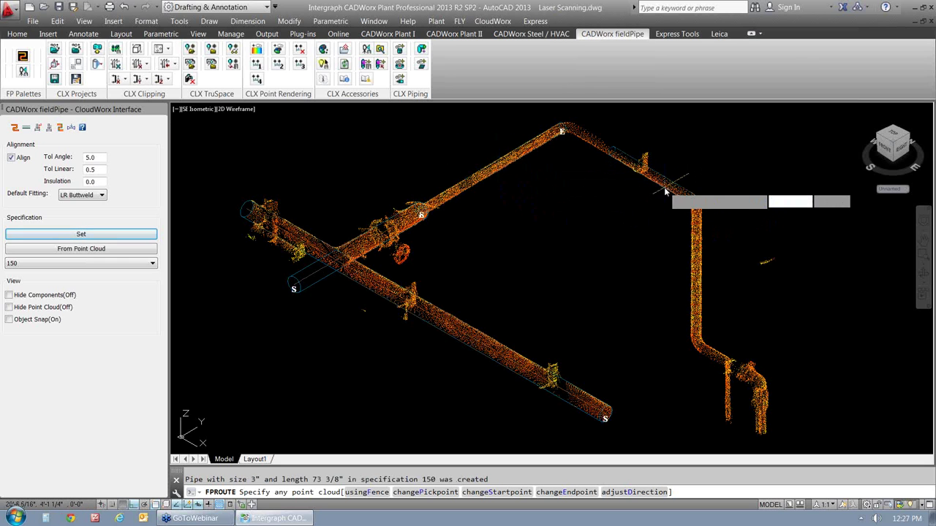
click(692, 272)
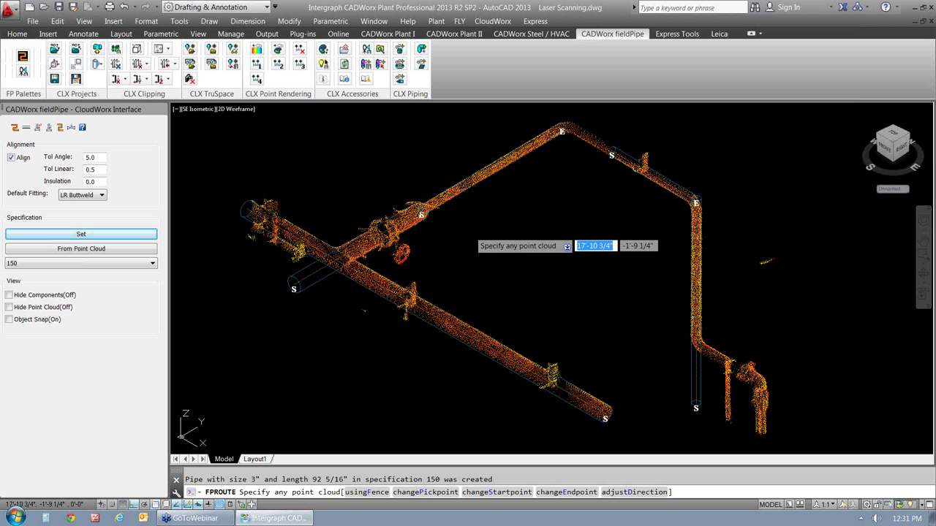
key(Return)
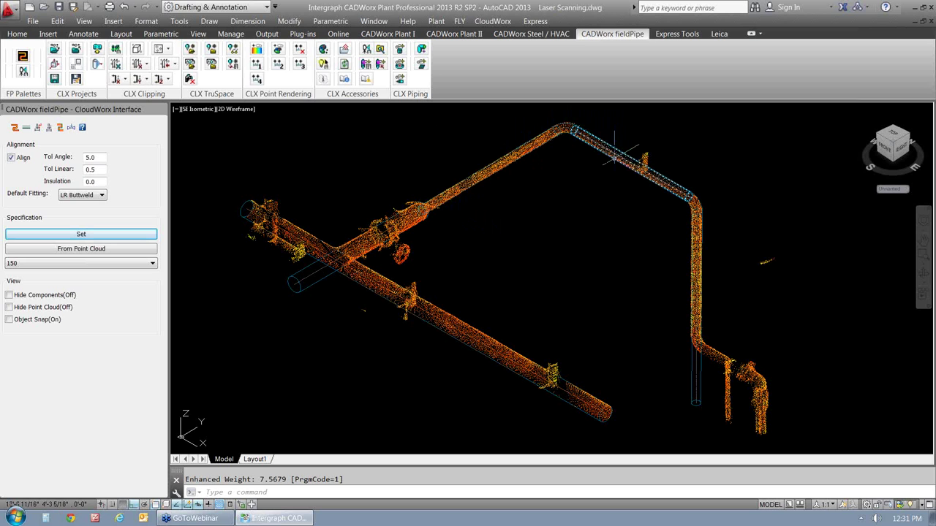
Step: Connect the branch pipe to the main header with a tee, selecting the header as the main pipe first
mouse_move(699, 364)
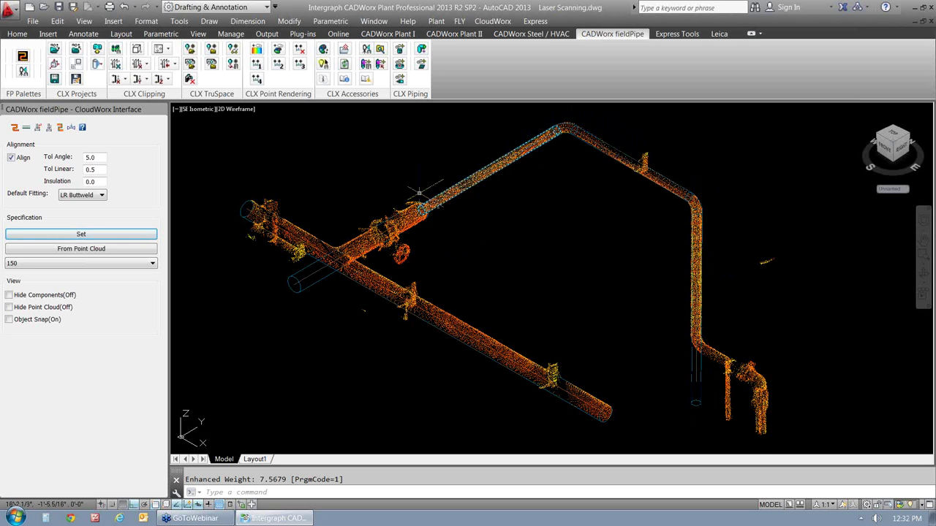
click(196, 112)
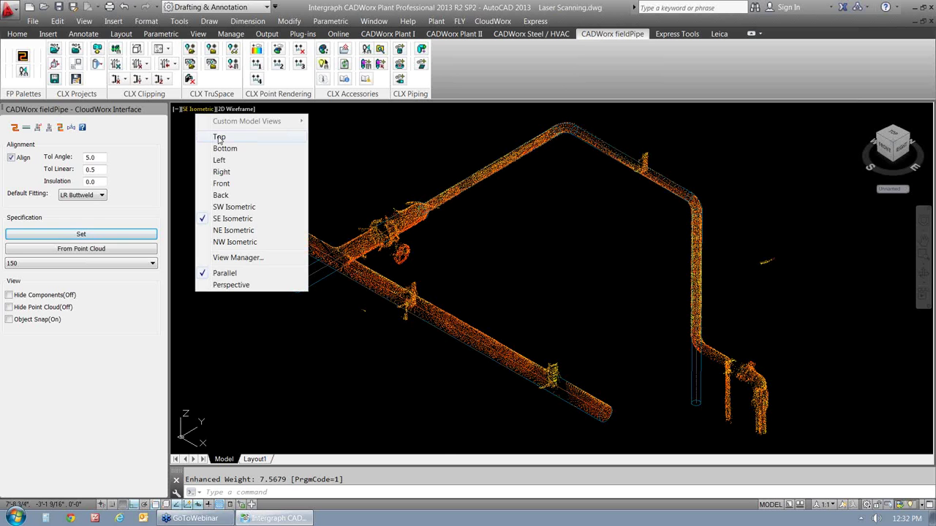
click(220, 137)
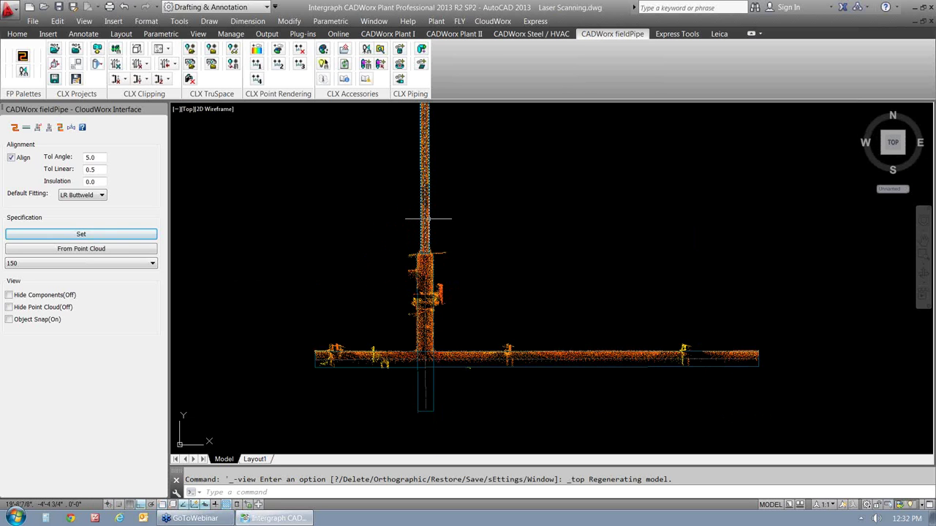
mouse_move(428, 219)
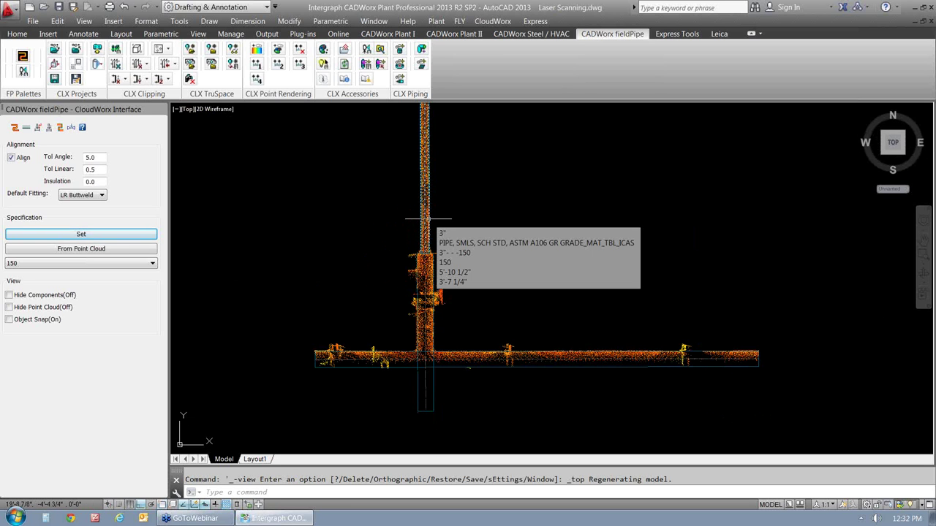
mouse_move(432, 280)
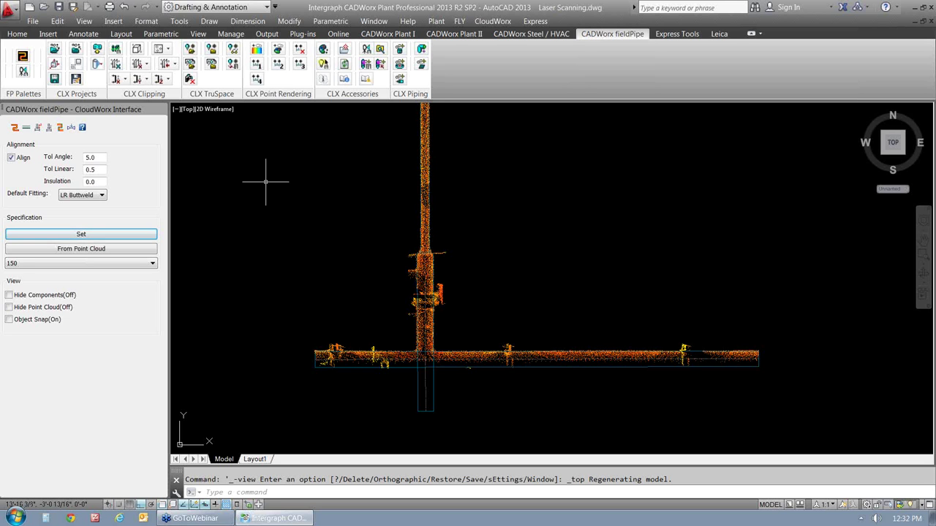
click(48, 130)
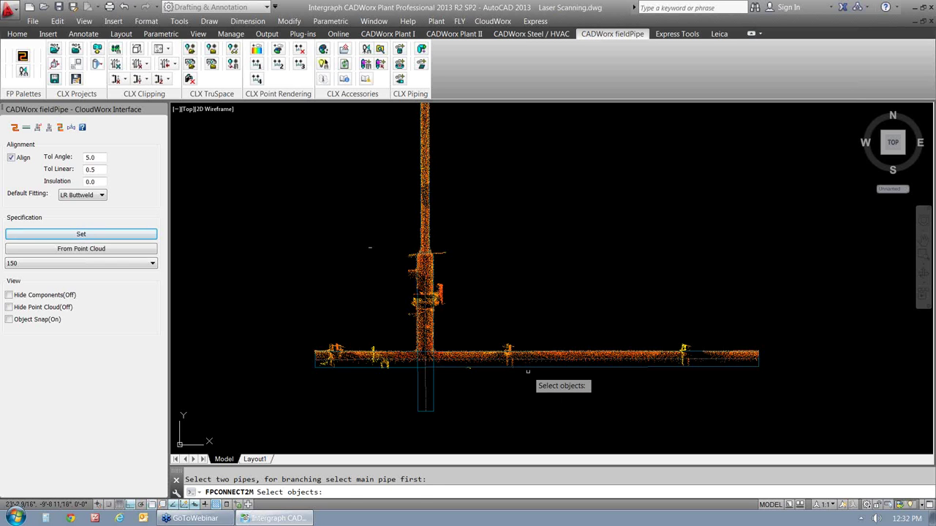
click(542, 388)
click(489, 333)
click(415, 335)
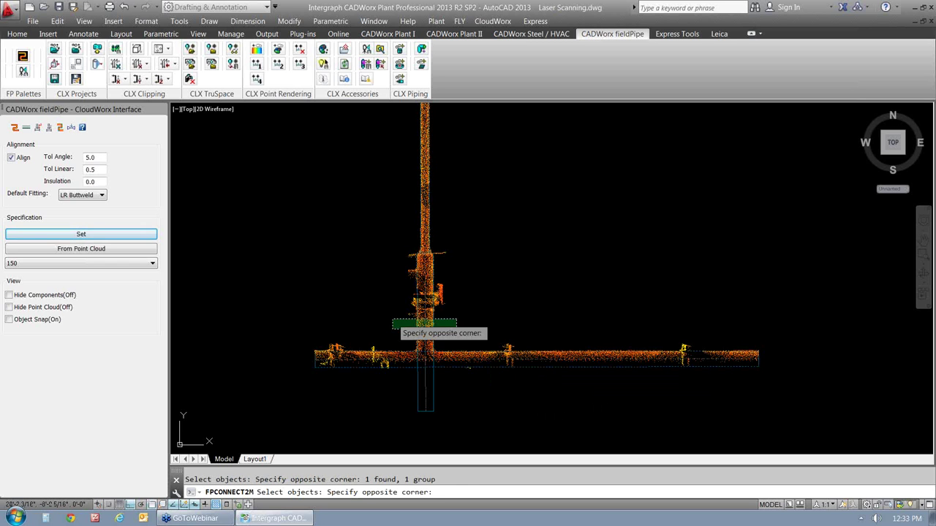
click(377, 322)
key(Return)
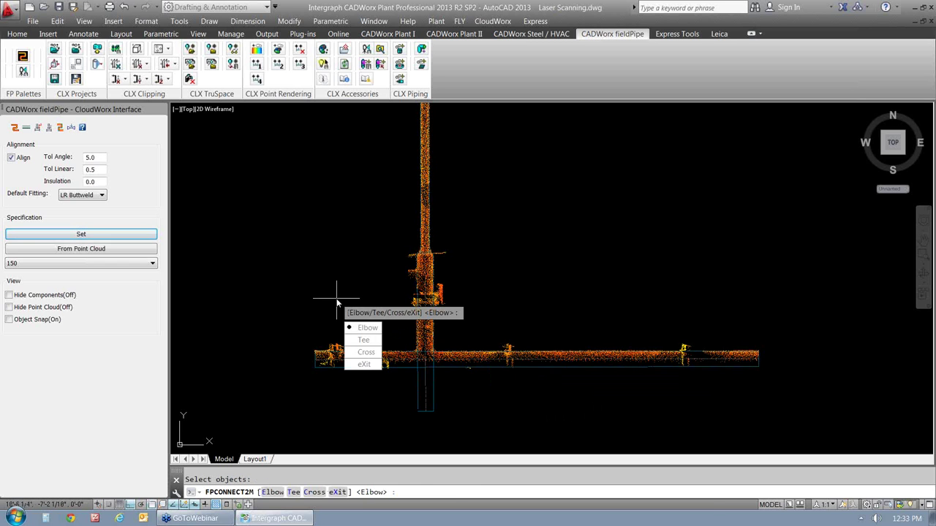
click(363, 340)
key(Return)
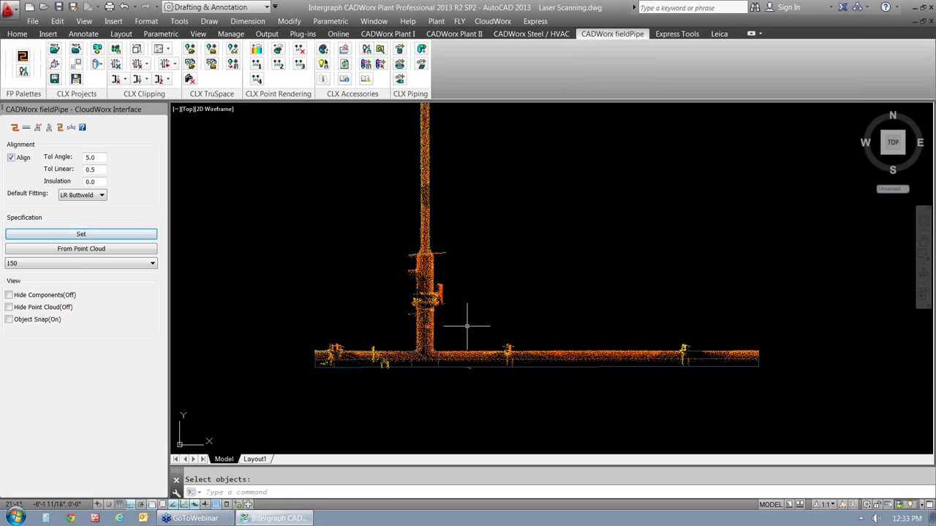
Step: Inspect the new tee at the junction of the header and the branch pipe
scroll(453, 351, up, 2)
scroll(453, 351, up, 2)
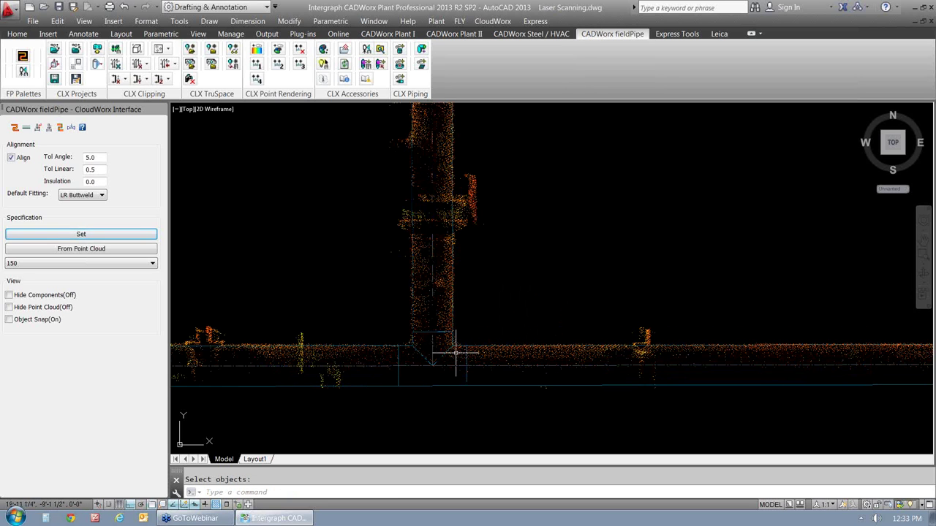
scroll(437, 360, up, 2)
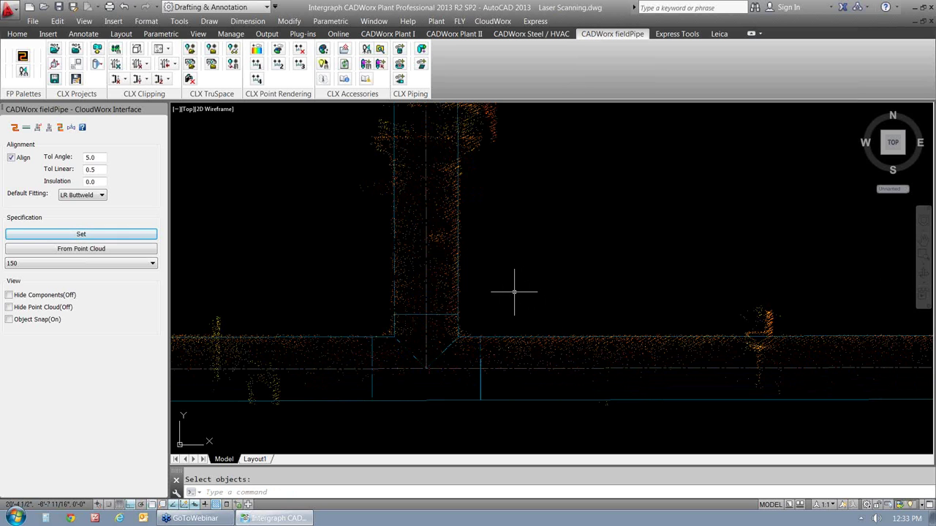
key(F3)
click(493, 332)
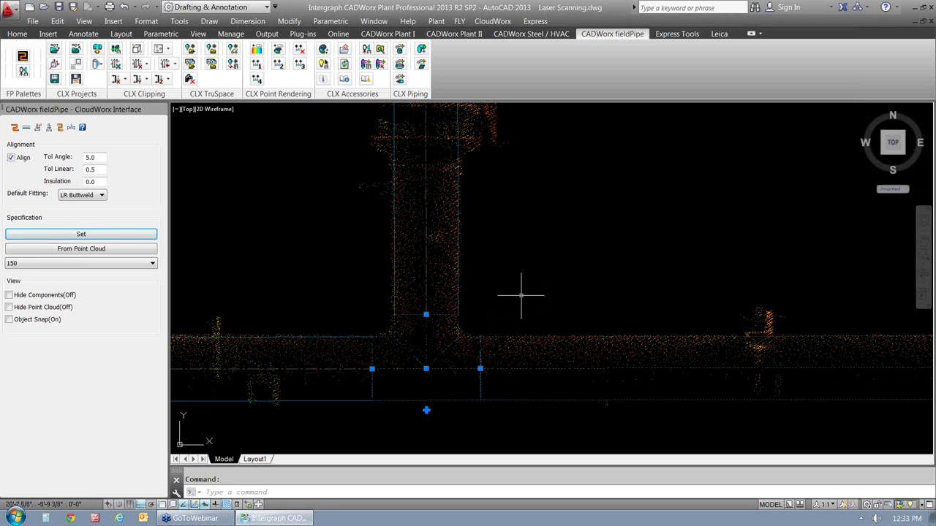
key(Escape)
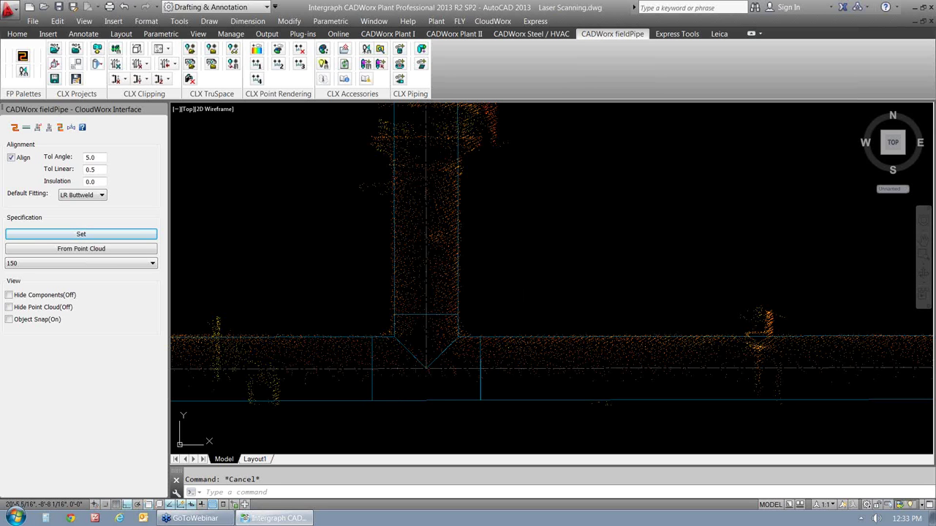
Step: Start connecting the thicker branch pipe to the thinner pipe in line with it, using the lArgeStart option
scroll(537, 191, down, 2)
middle_drag(537, 191, 497, 341)
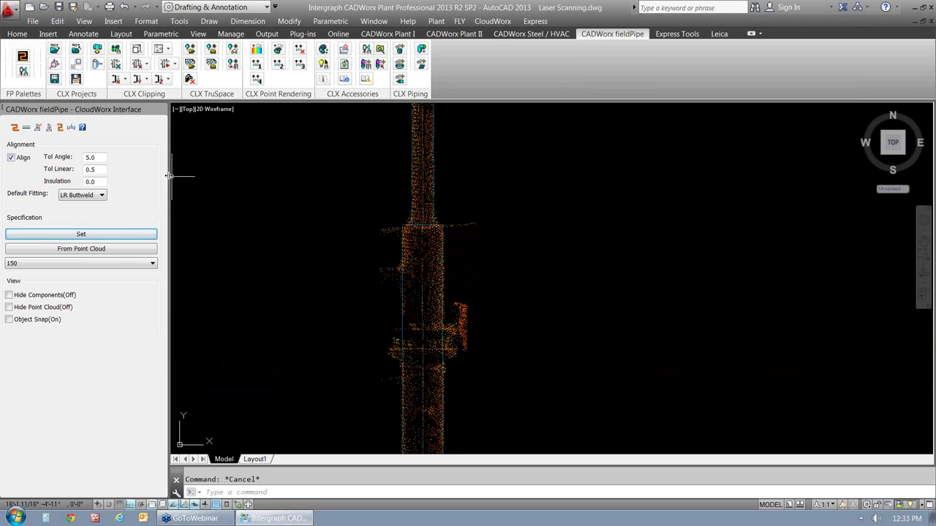
click(49, 129)
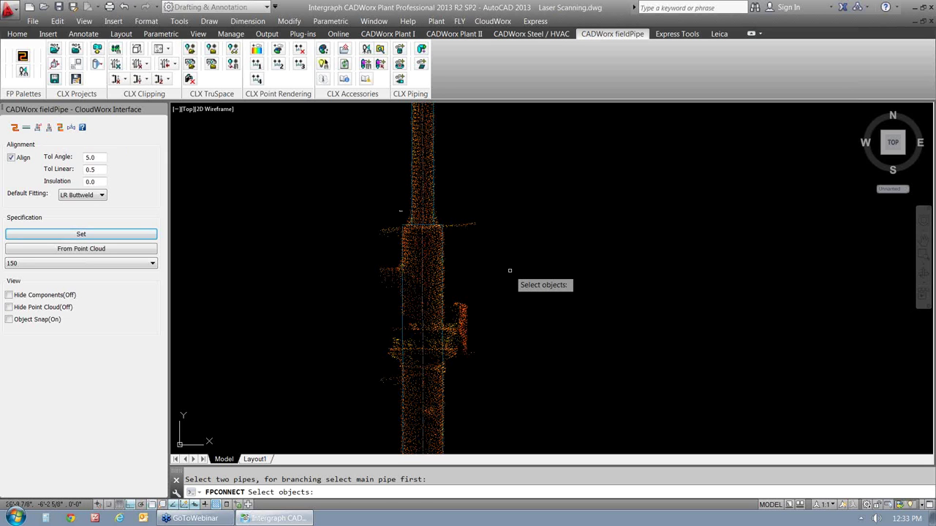
click(510, 270)
click(337, 250)
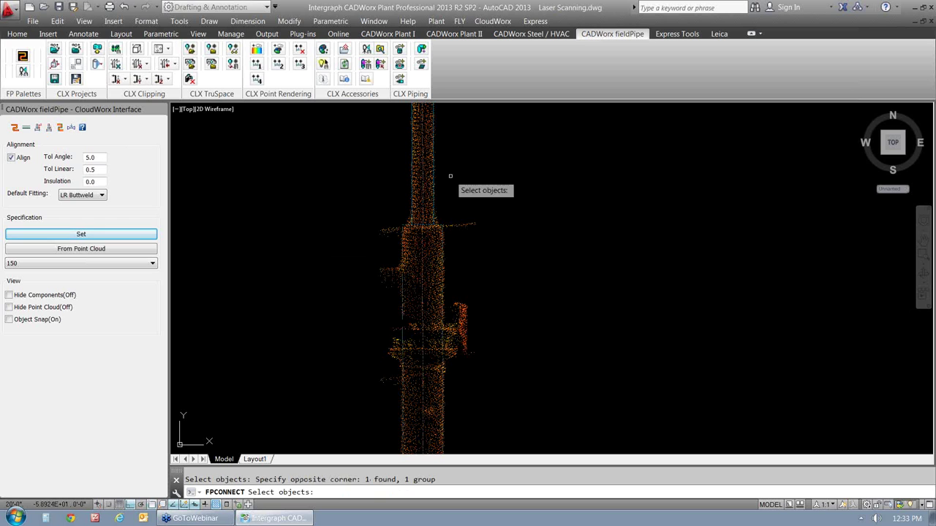
key(Return)
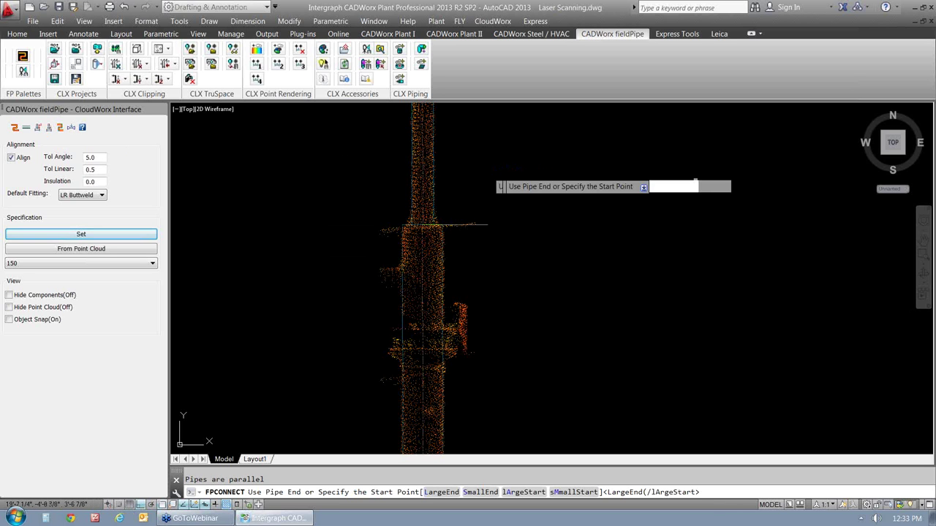
right_click(512, 170)
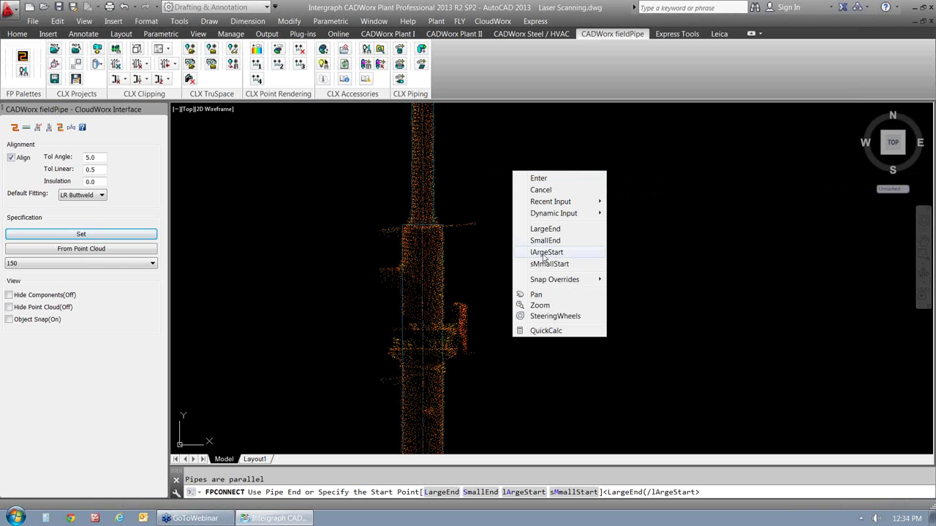
click(544, 253)
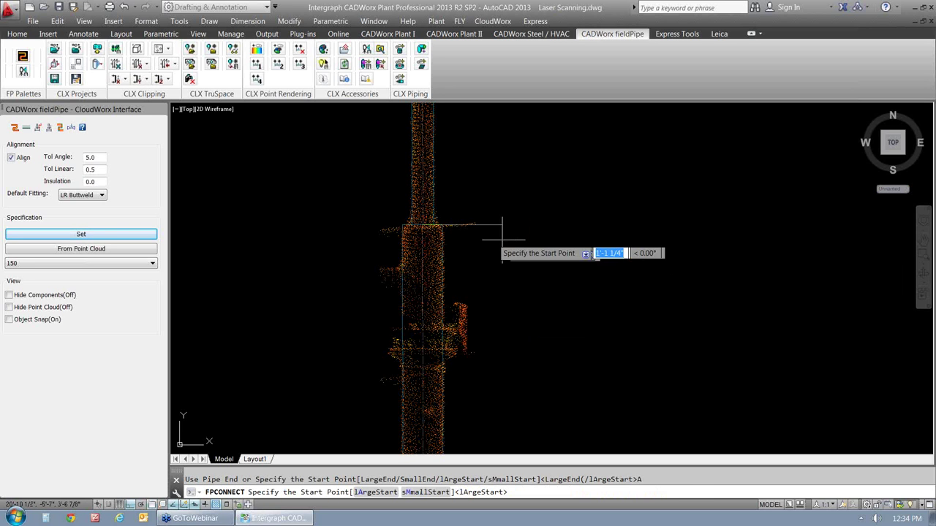
Step: Show the drafting toggles as text, toggle the Node object snap, and place the reducer from a start point on the large pipe's edge
scroll(472, 235, up, 4)
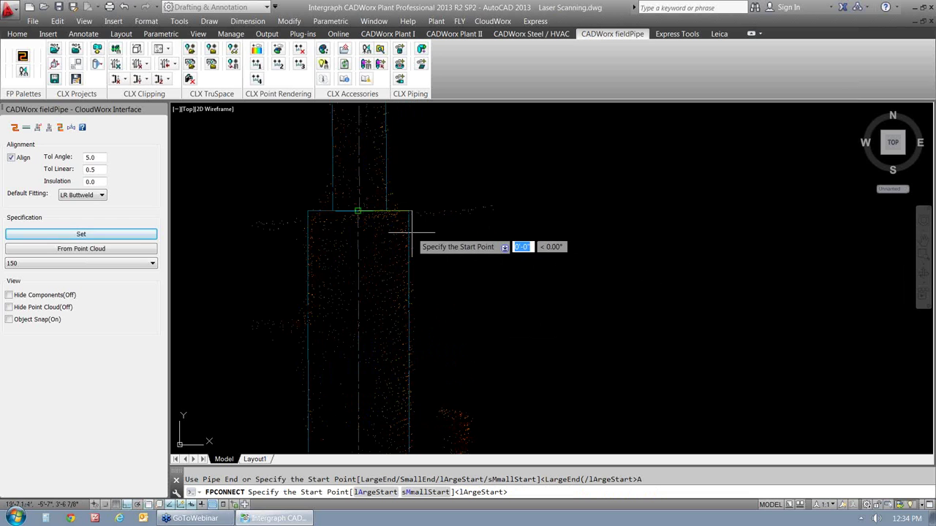
right_click(183, 506)
click(199, 473)
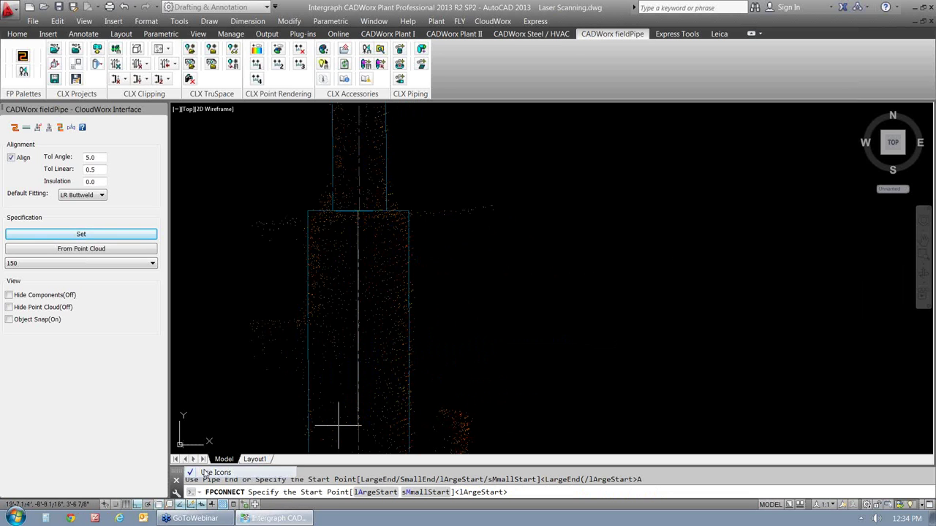
right_click(223, 506)
click(241, 357)
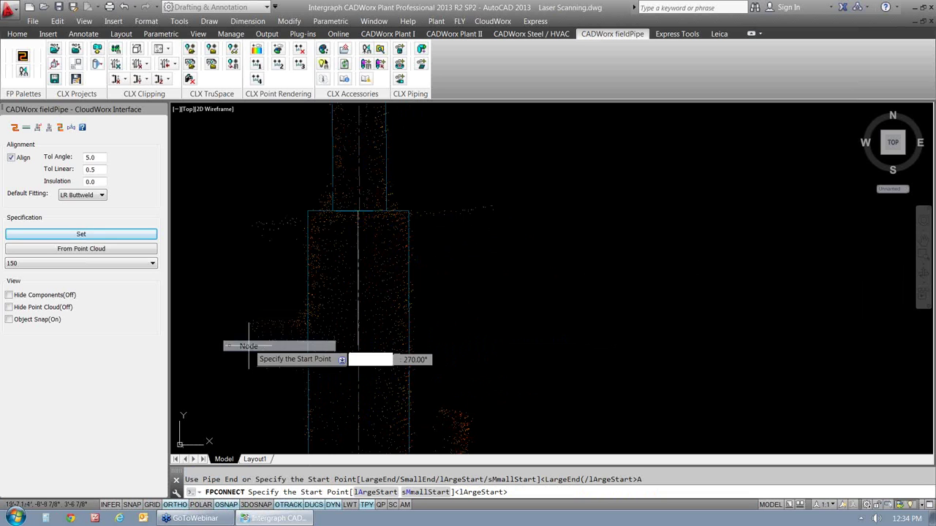
click(411, 233)
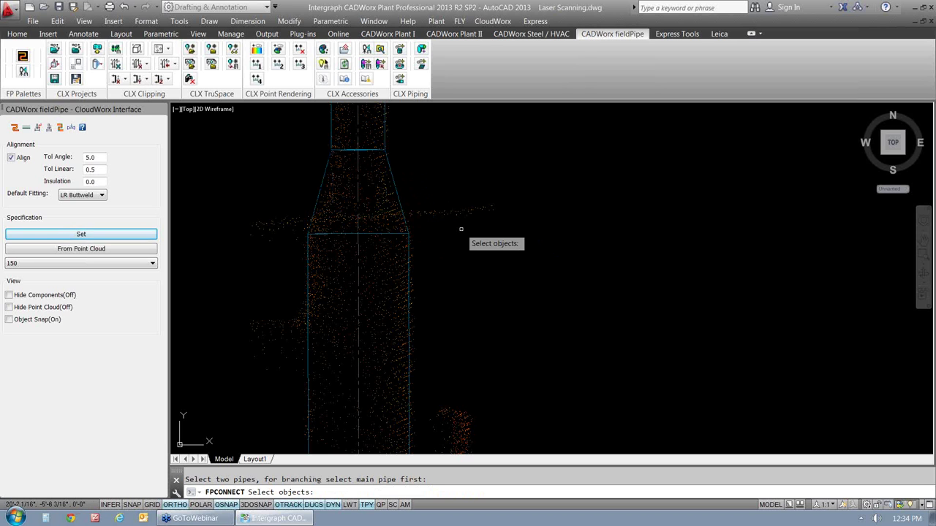
key(Return)
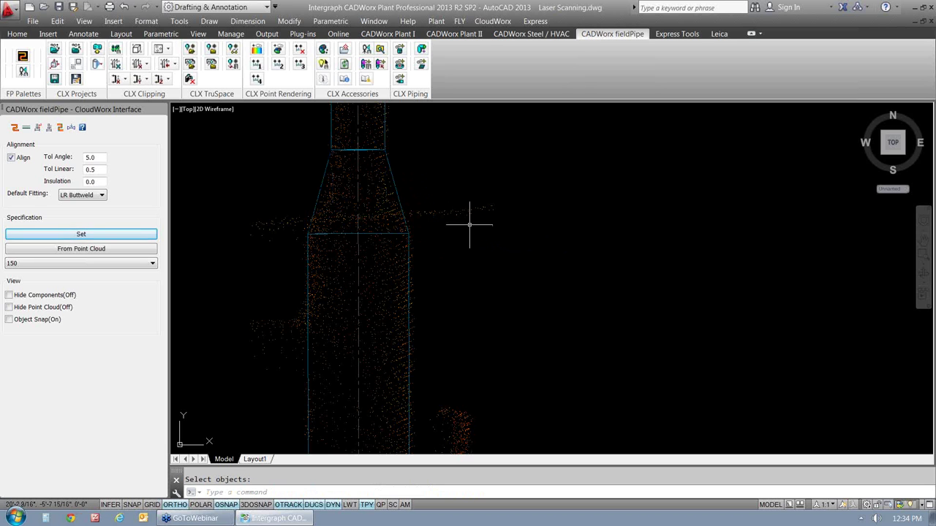
Step: Set the alignment's linear tolerance to 5.0 before fitting the valve on the branch pipe
scroll(470, 215, down, 4)
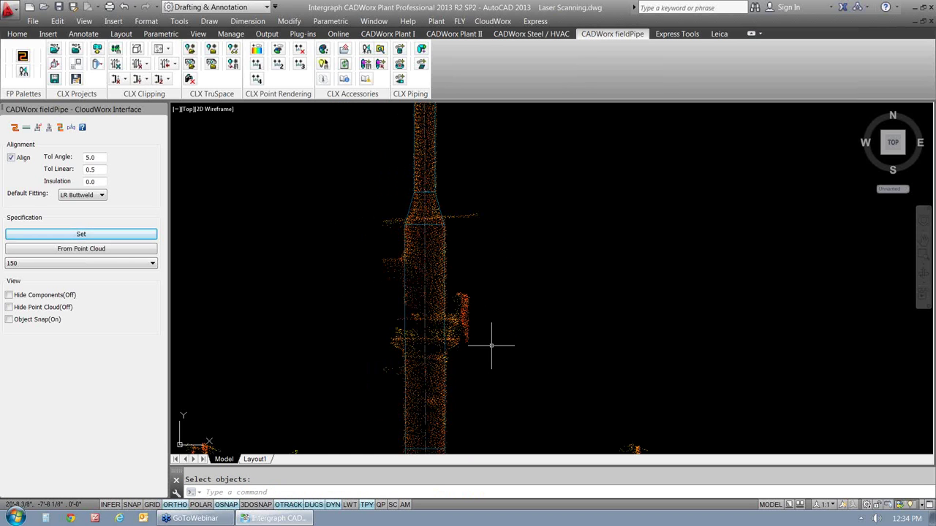
middle_drag(486, 338, 409, 295)
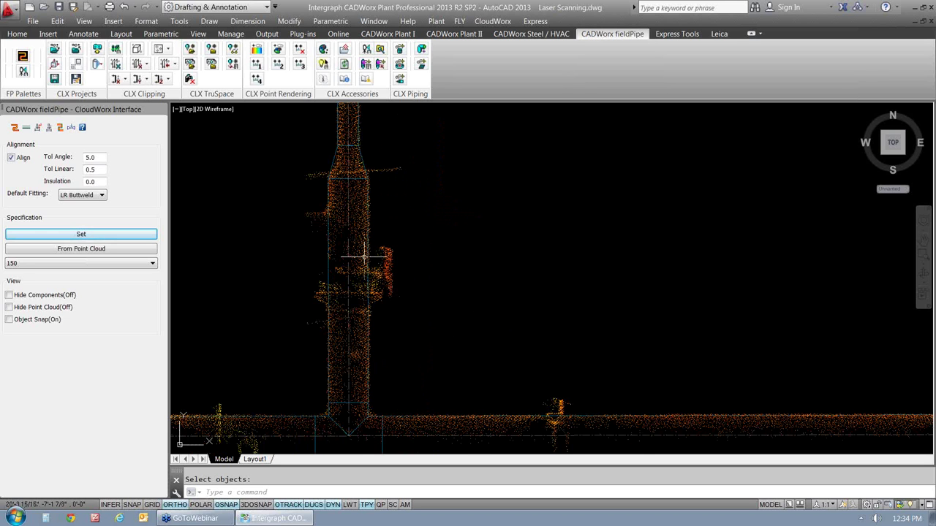
double_click(102, 169)
text(5.0)
click(100, 158)
Step: Insert a 6" wafer butterfly valve, 150LB, into the thicker branch pipe, taking both back-of-flange points from the scanned flanges
click(71, 128)
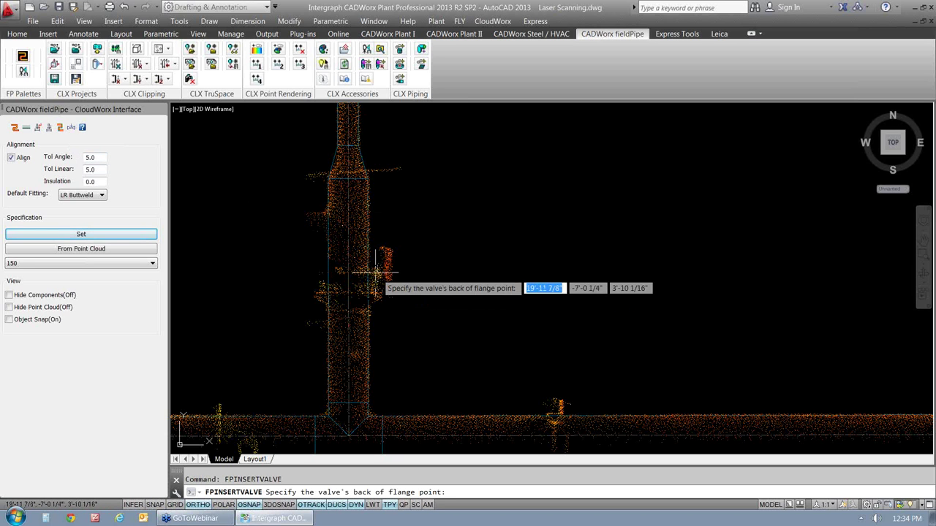
scroll(411, 287, up, 2)
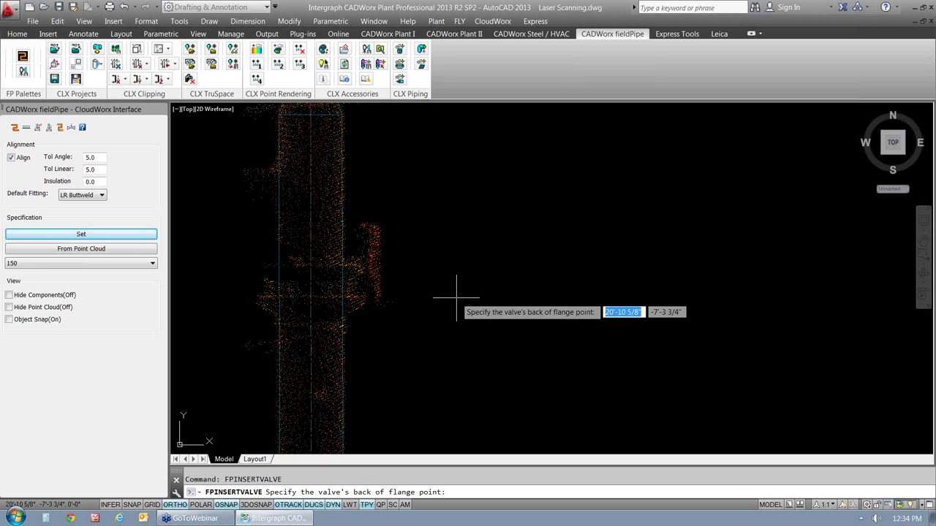
click(353, 311)
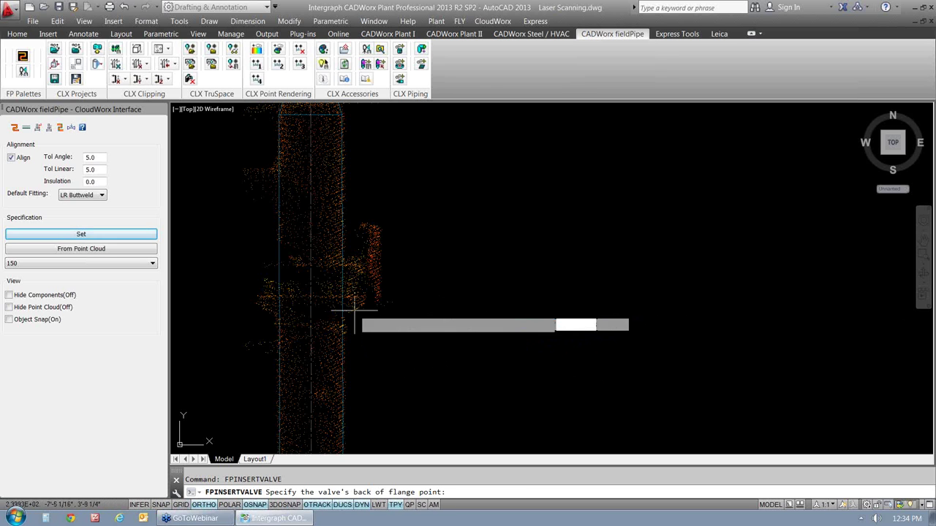
click(355, 263)
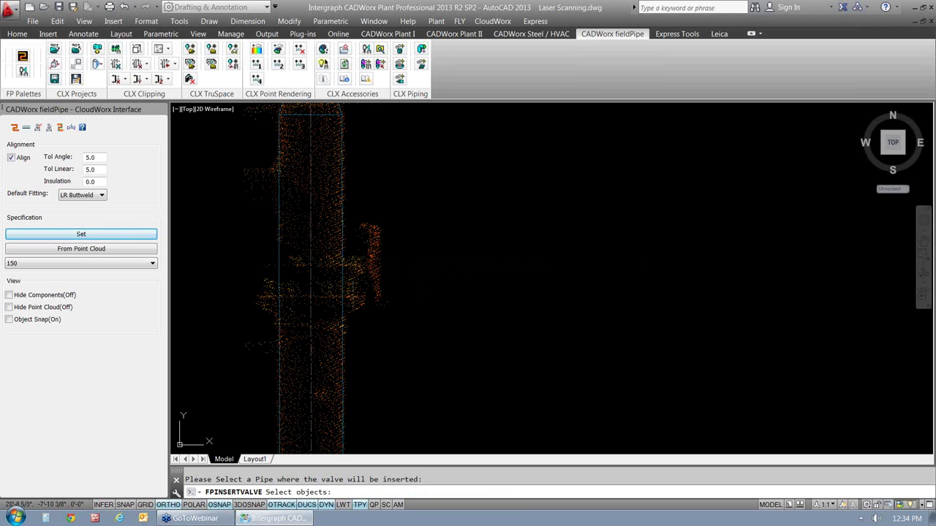
click(435, 366)
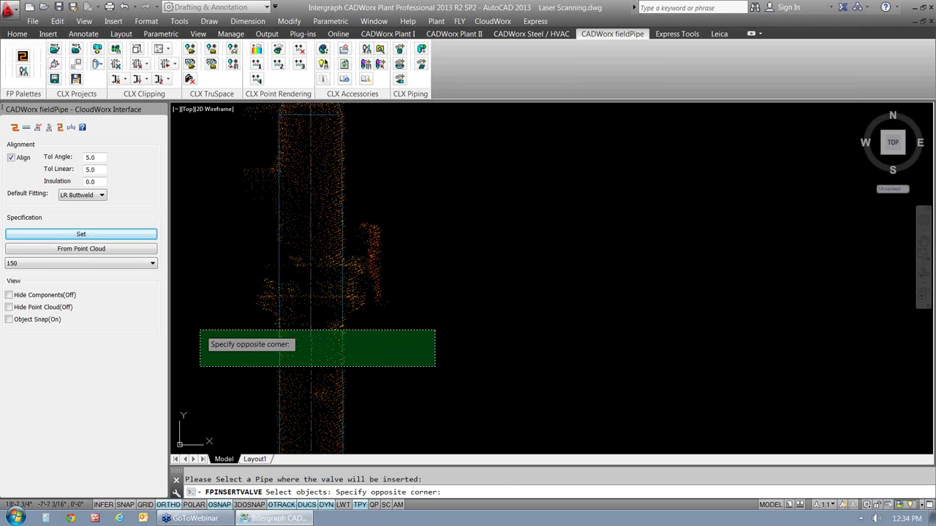
click(199, 330)
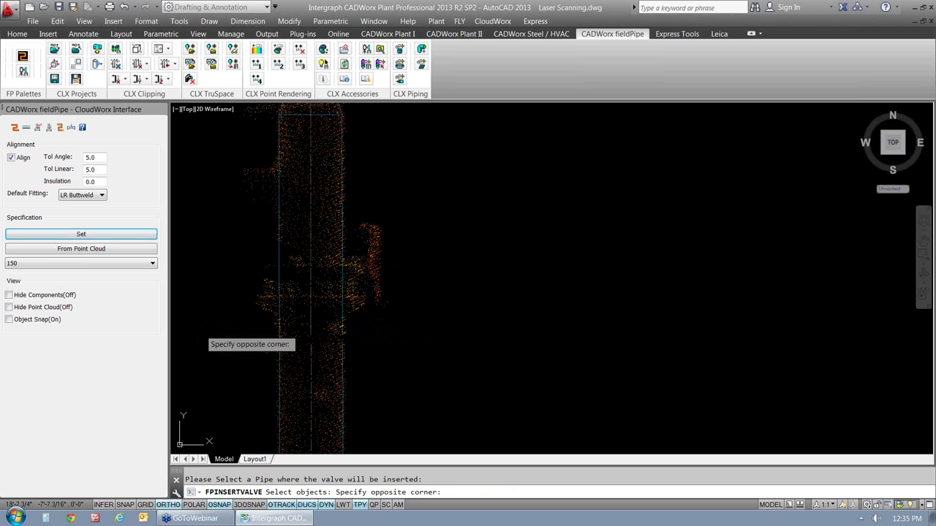
key(Return)
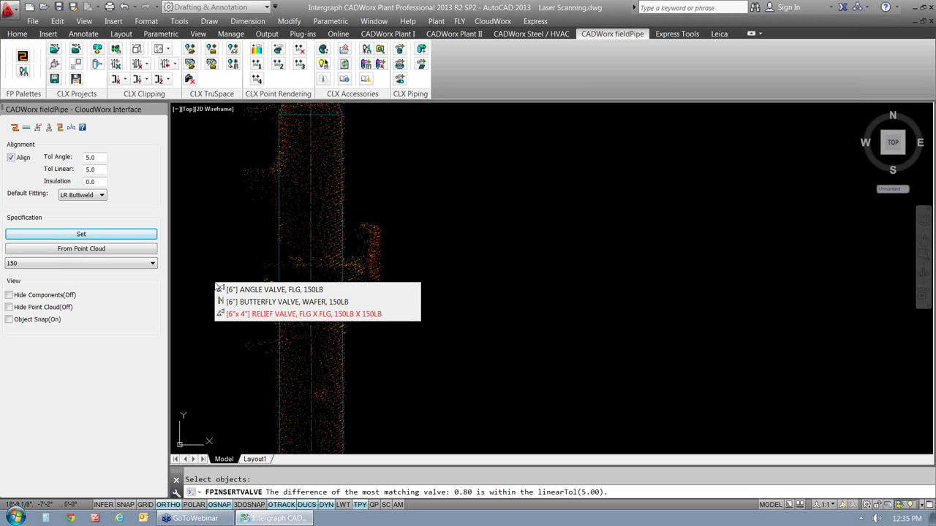
click(250, 306)
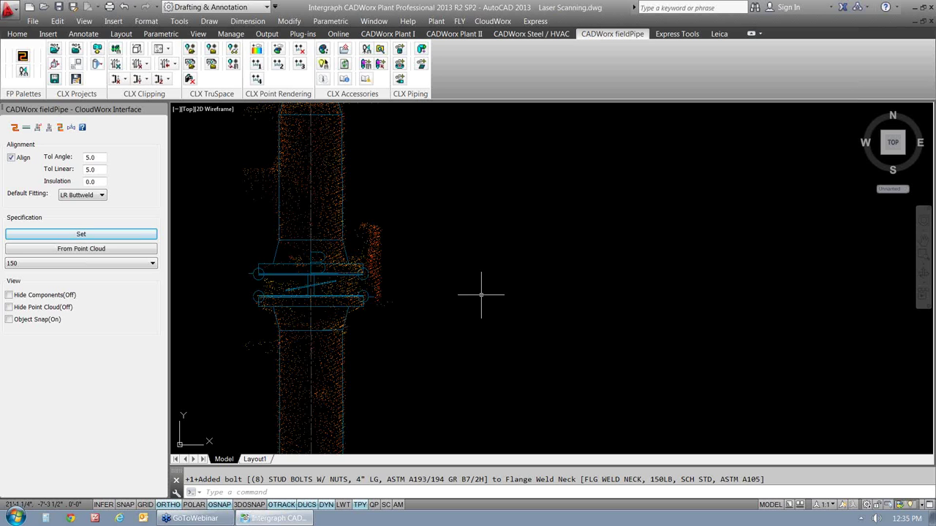
Step: In the SE Isometric view, stretch the overlong vertical pipe's lower end back up to just above the scanned bend
scroll(480, 294, down, 5)
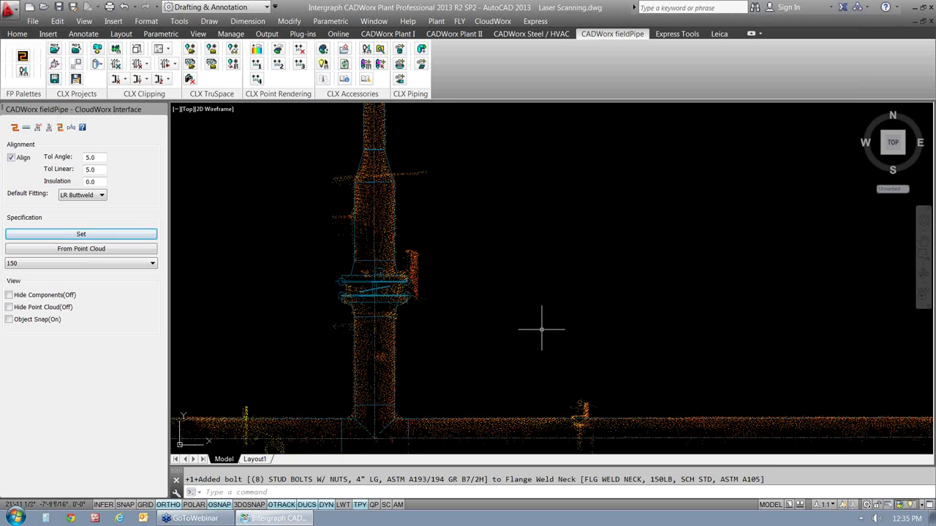
middle_drag(553, 296, 497, 307)
click(192, 109)
click(224, 219)
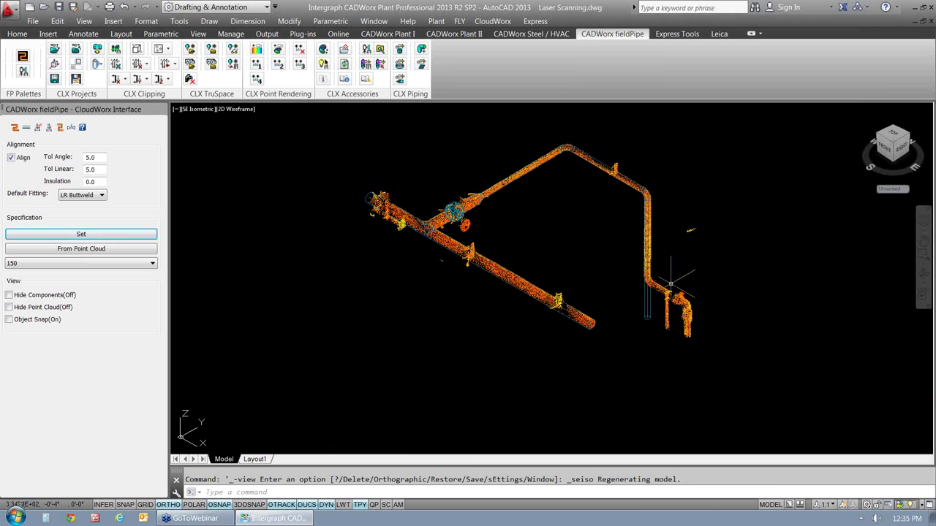
scroll(676, 265, up, 2)
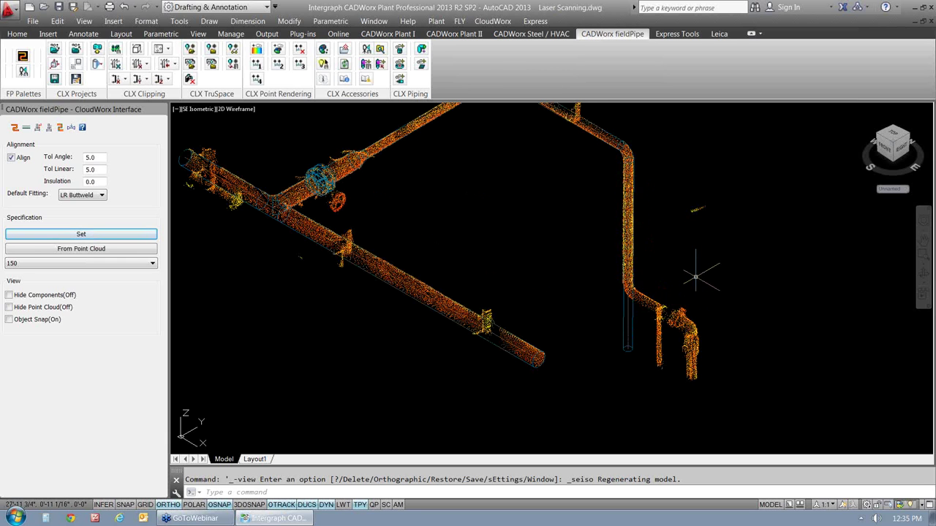
scroll(696, 277, up, 2)
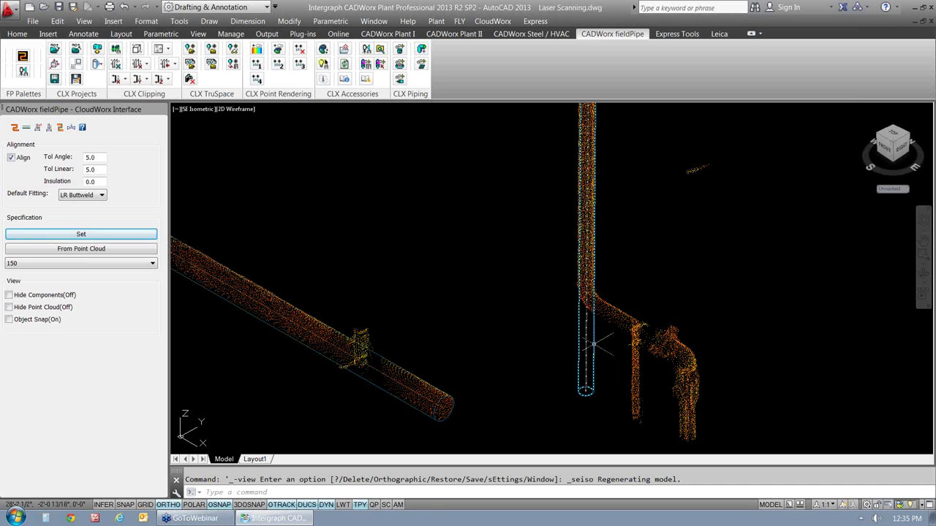
click(585, 394)
click(585, 394)
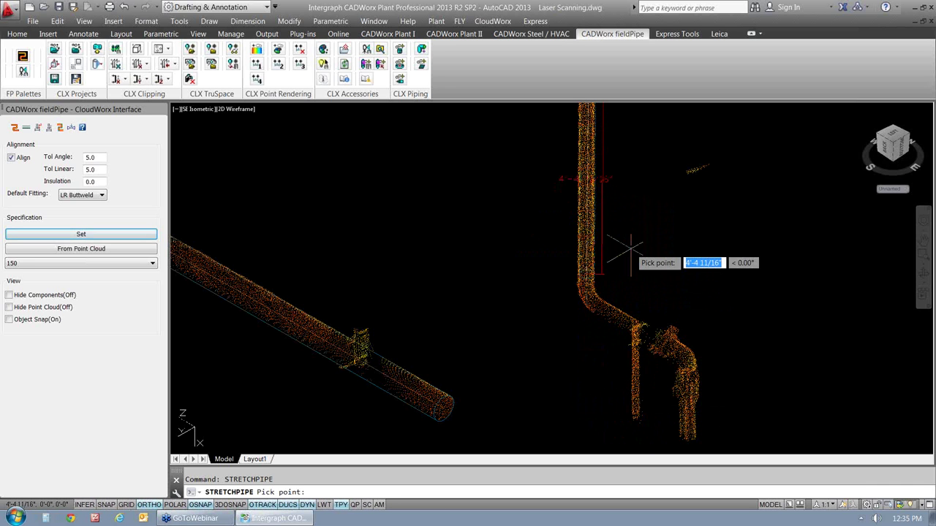
click(621, 252)
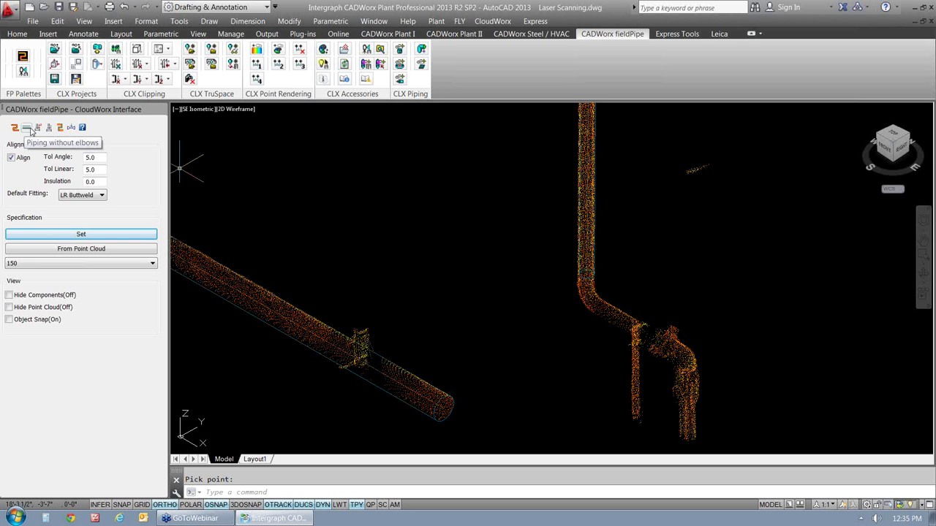
Step: Fit a pipe without elbows to the point cloud of the short run beyond the vertical pipe's lower bend
click(30, 129)
click(633, 322)
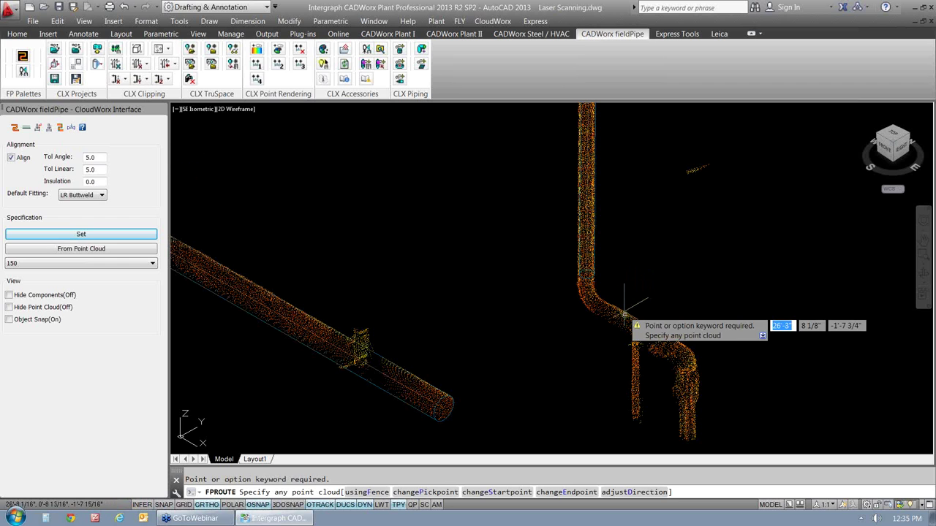
click(635, 313)
key(Return)
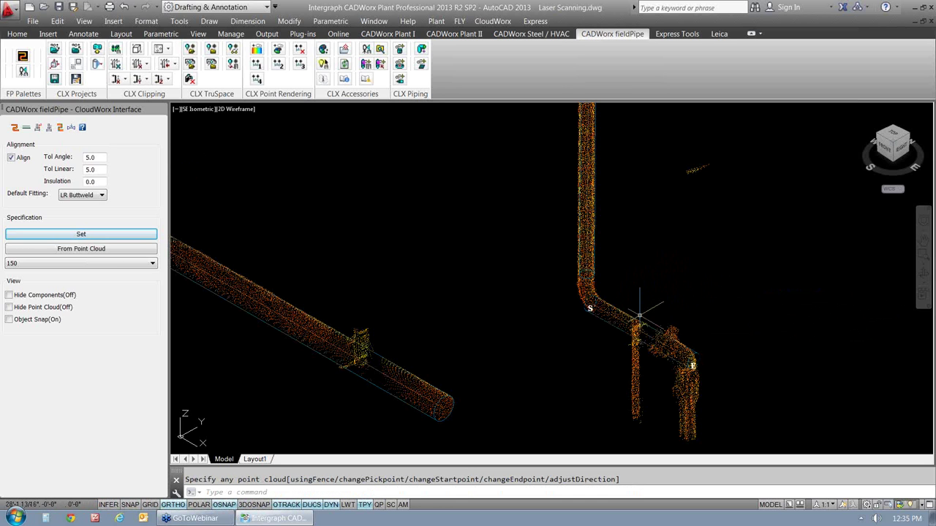
Step: Change the size of the newly fitted short pipe to 3" using the Automatic mode
mouse_move(627, 313)
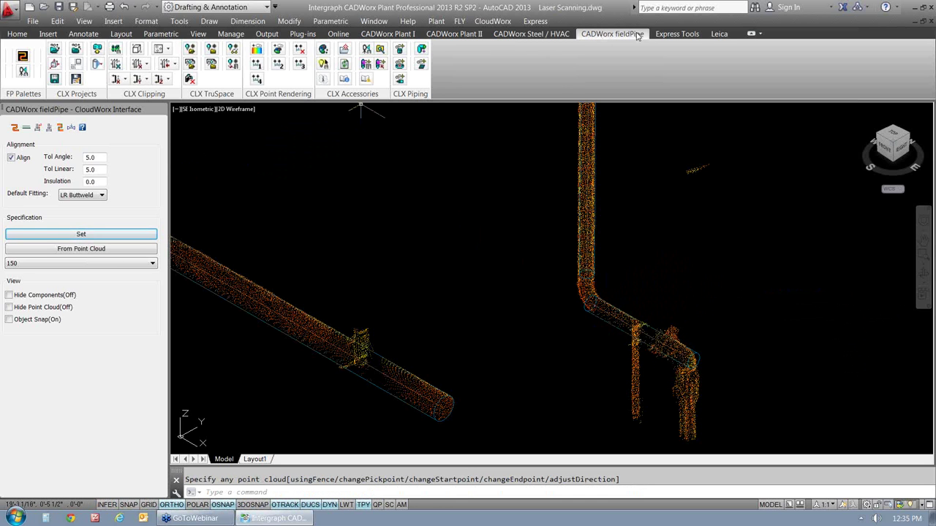
click(410, 34)
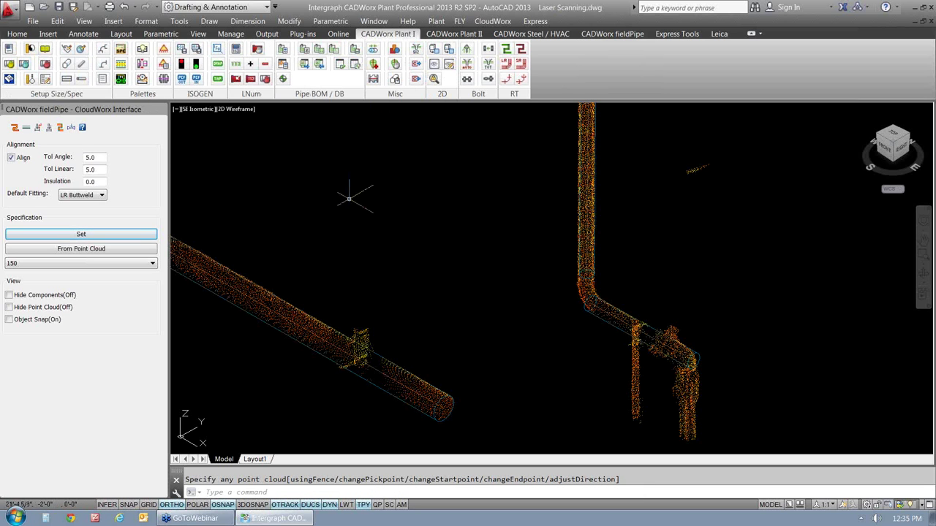
click(32, 80)
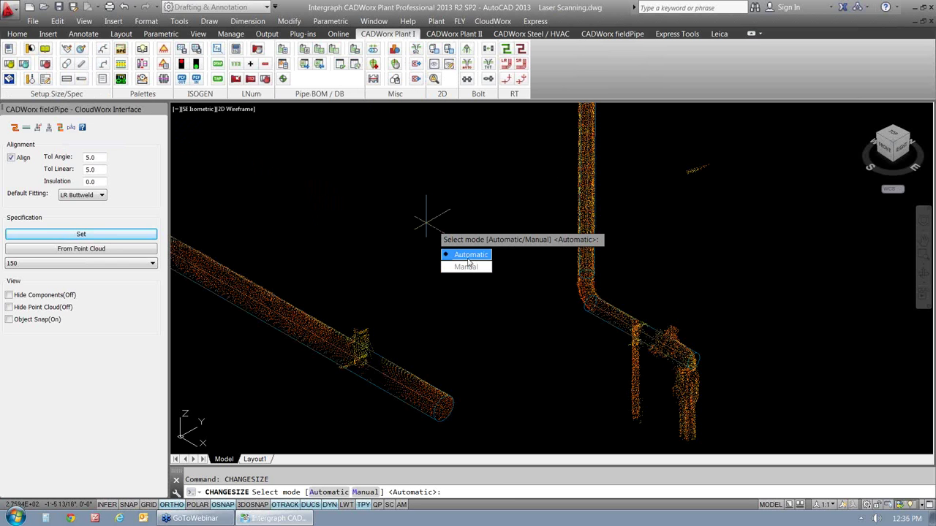
click(468, 257)
click(634, 327)
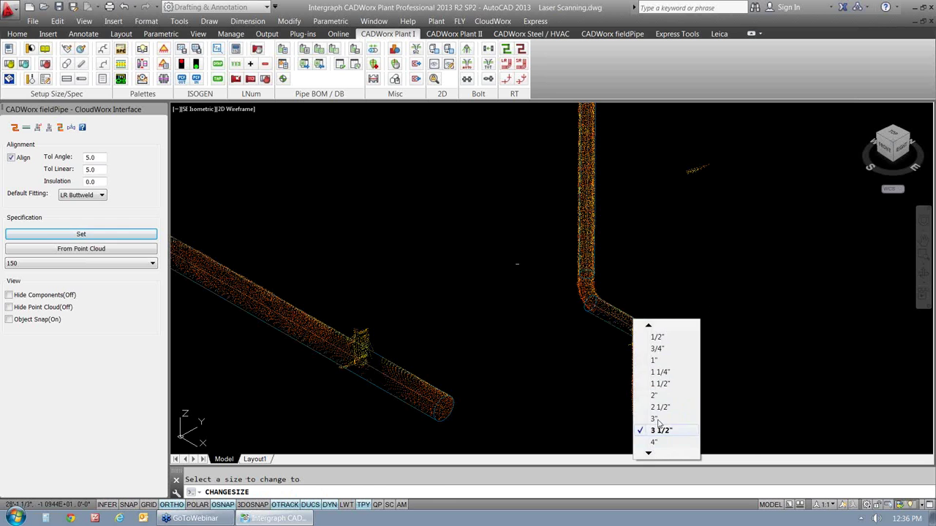
click(656, 421)
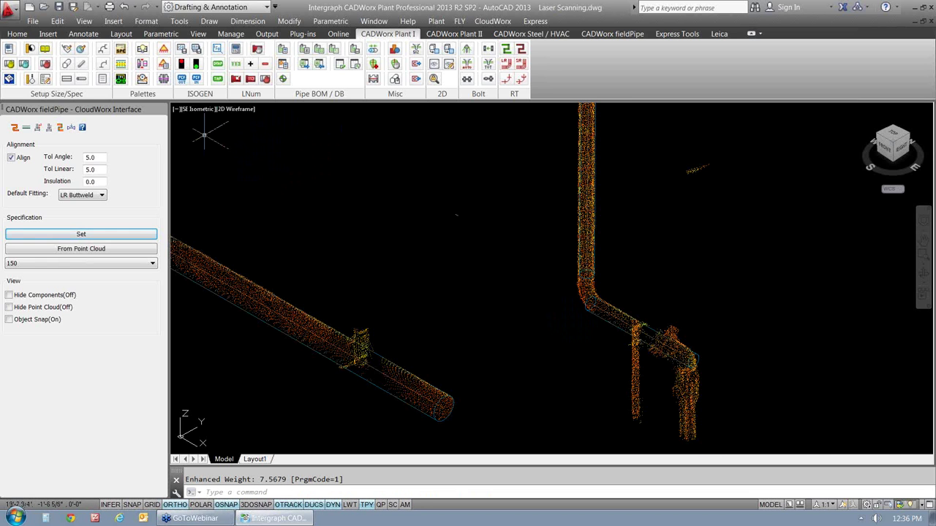
Step: Connect the vertical pipe and the short 3" pipe at the lower bend with an elbow
click(49, 128)
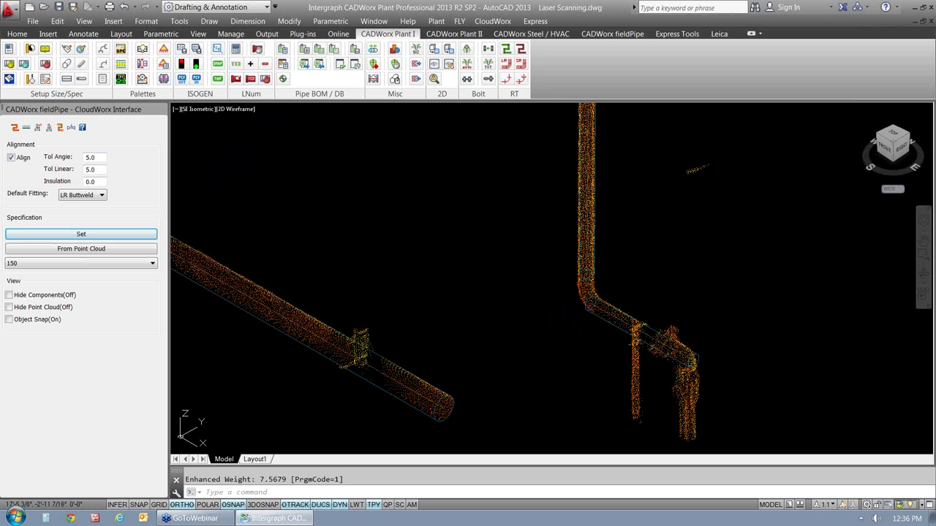
click(595, 252)
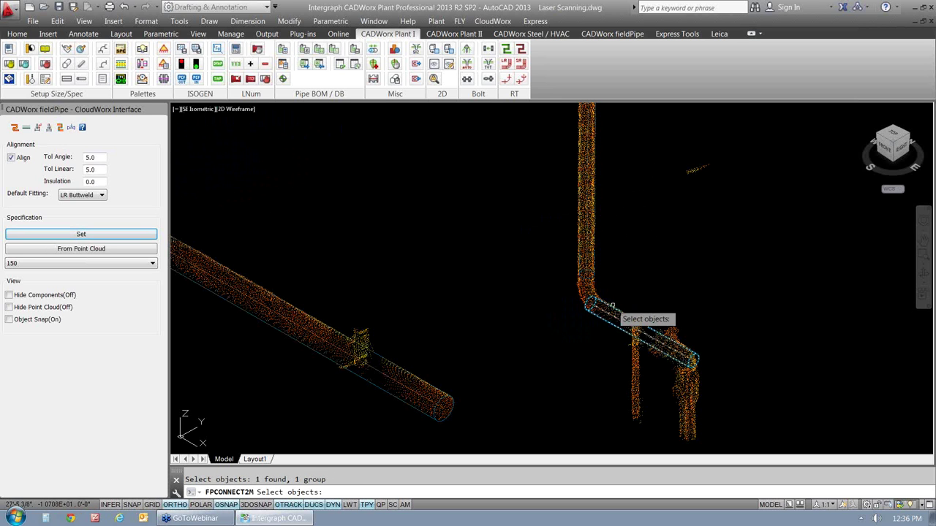
click(615, 313)
key(Return)
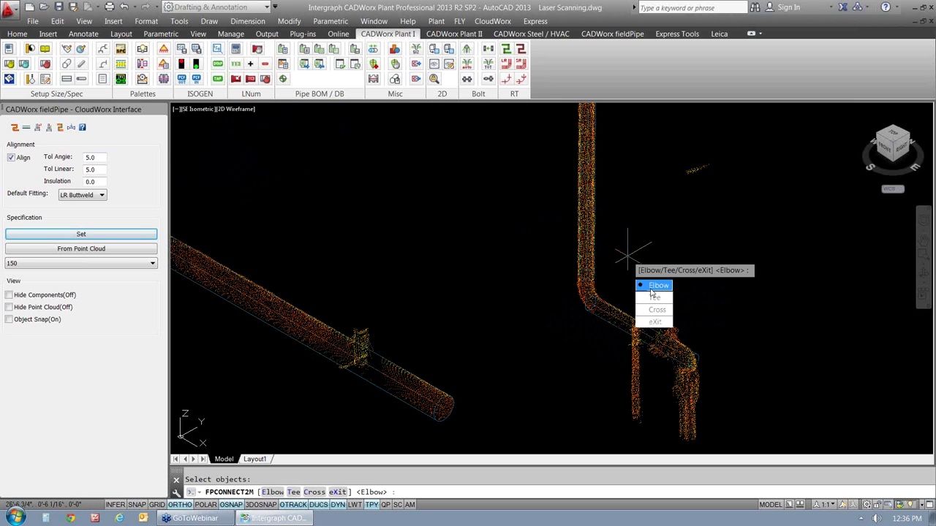
key(Return)
key(Return)
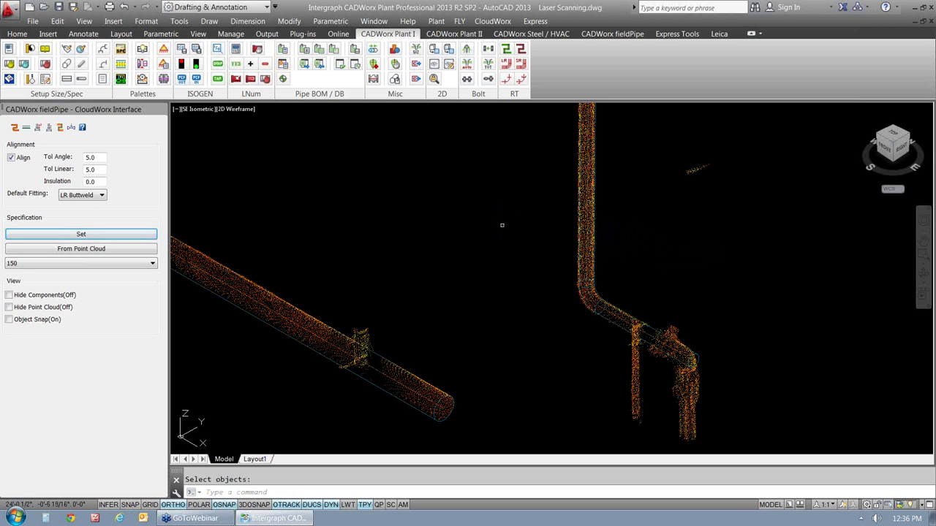
scroll(502, 225, down, 5)
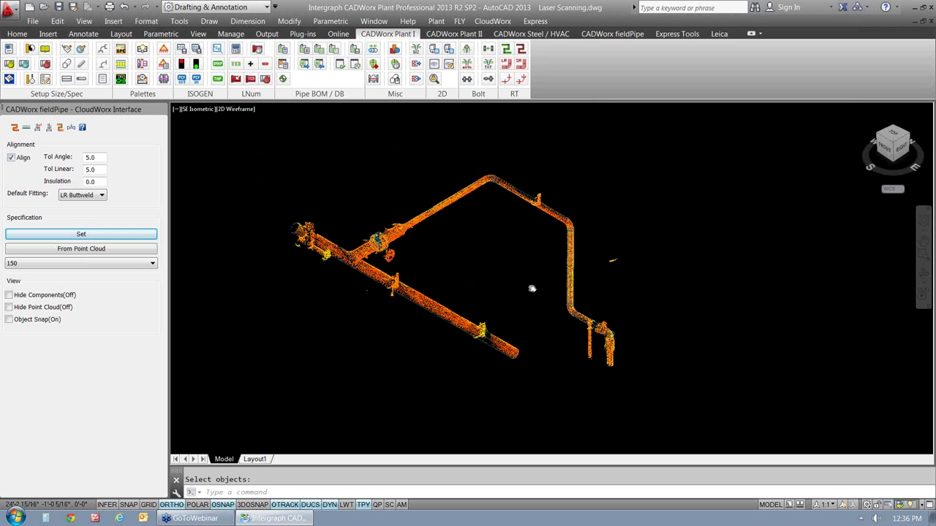